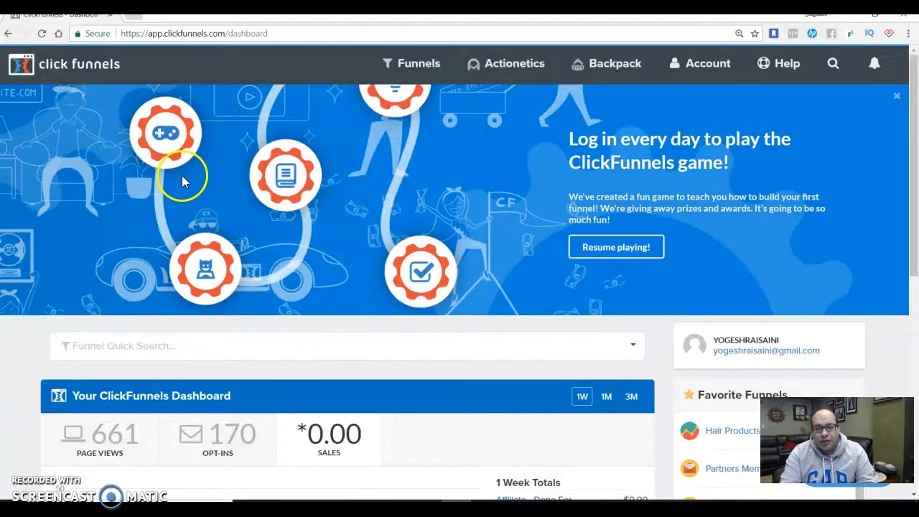
Open the steps of the Affiliate - Done For You funnel and examine the Free Funnel Optin page's URL
left_click(391, 66)
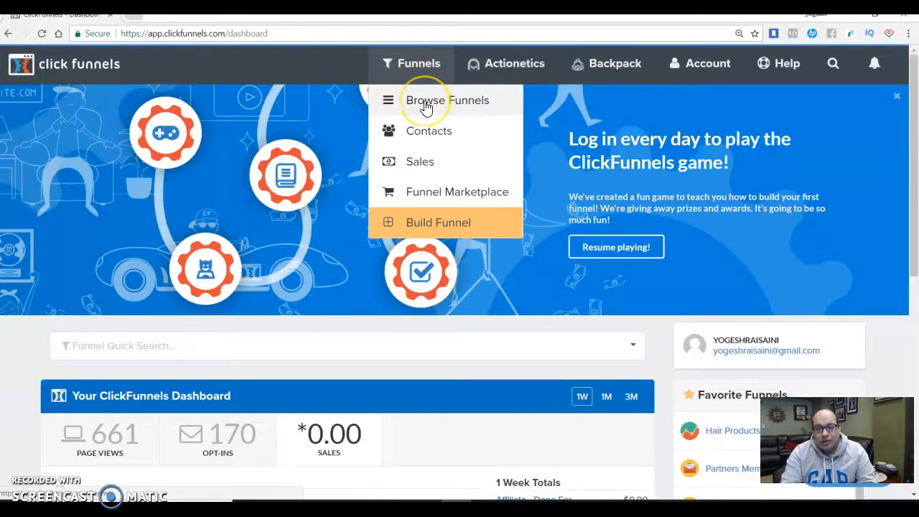
left_click_drag(916, 198, 914, 279)
left_click(510, 349)
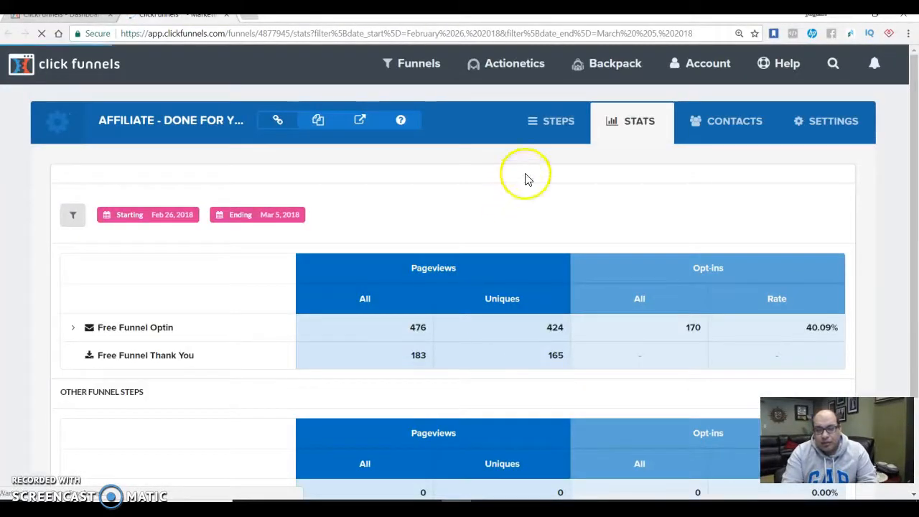
left_click(553, 125)
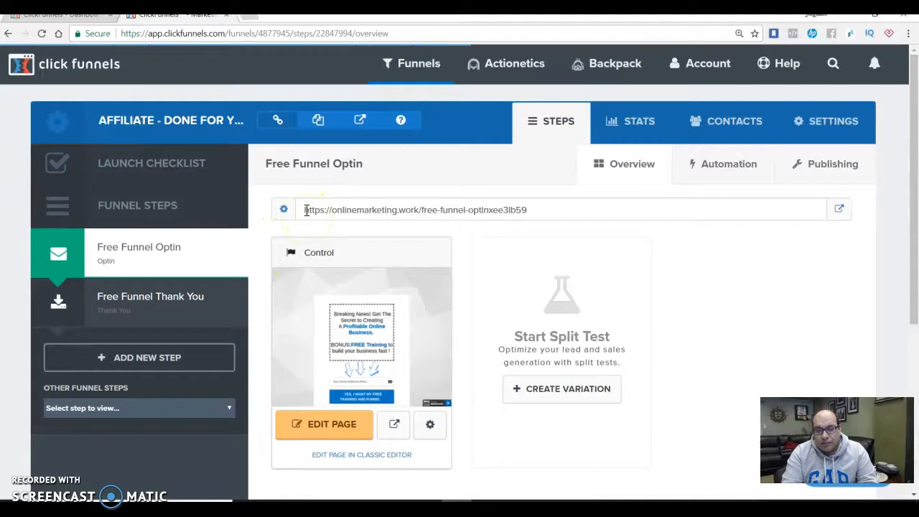
left_click(338, 210)
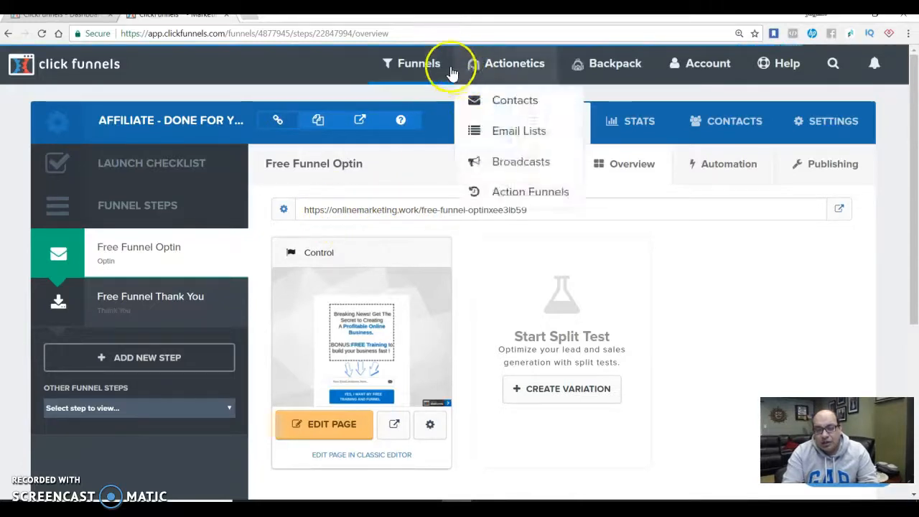
Browse the funnel list, open a Sticky Reviews funnel and examine the domain in its Squeeze Page URL
mouse_move(443, 68)
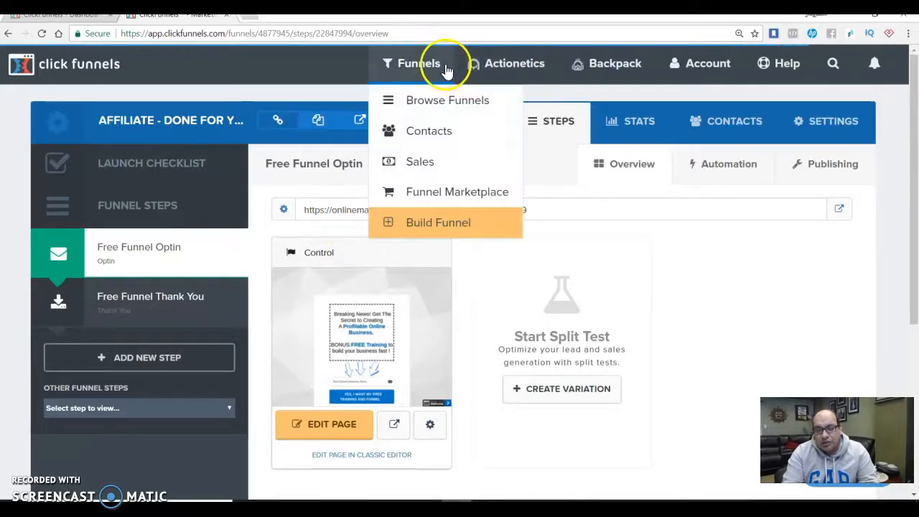
left_click(431, 103)
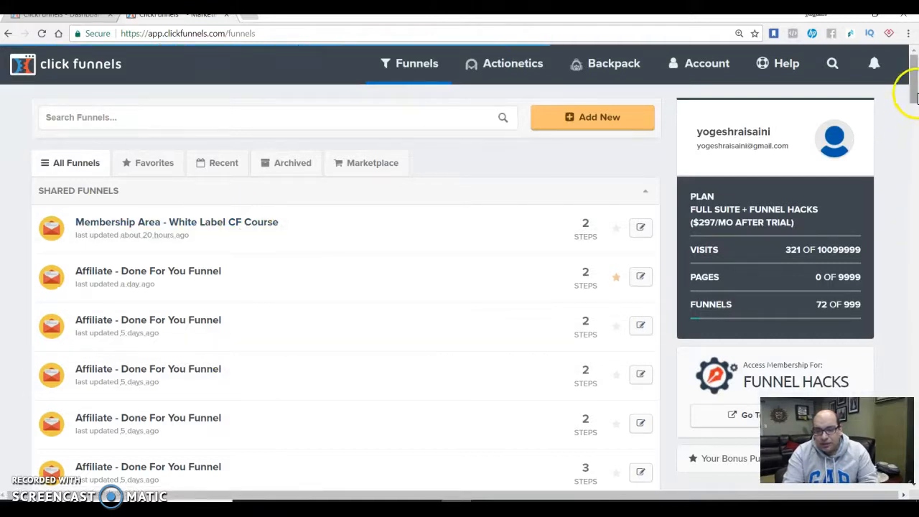
left_click(915, 136)
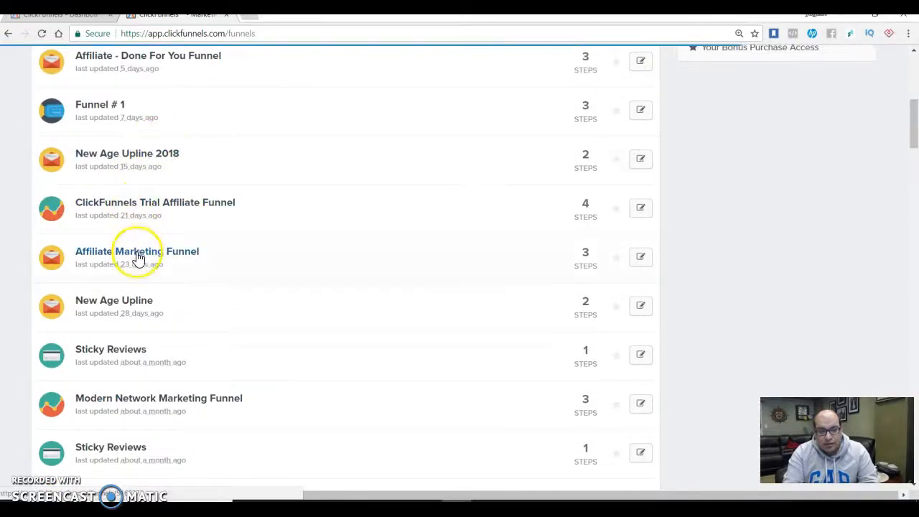
left_click(126, 354)
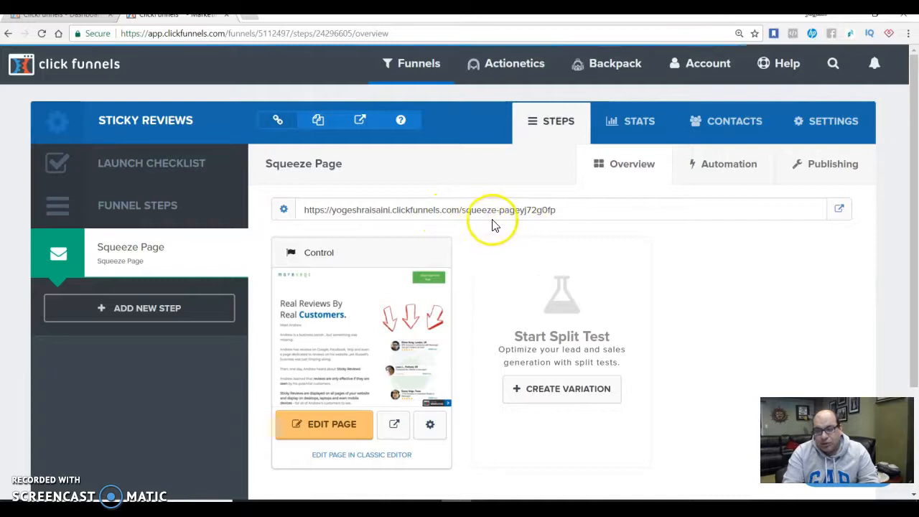
double_click(529, 210)
left_click(555, 233)
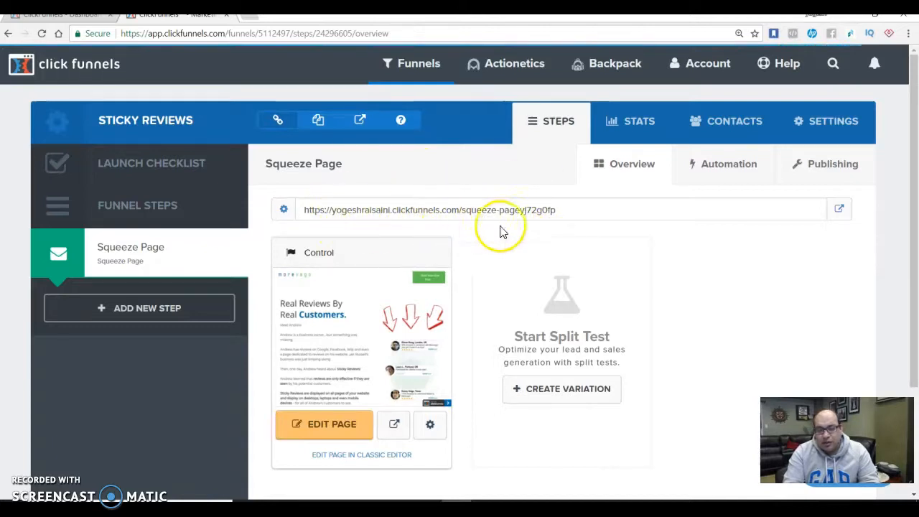
left_click(555, 216)
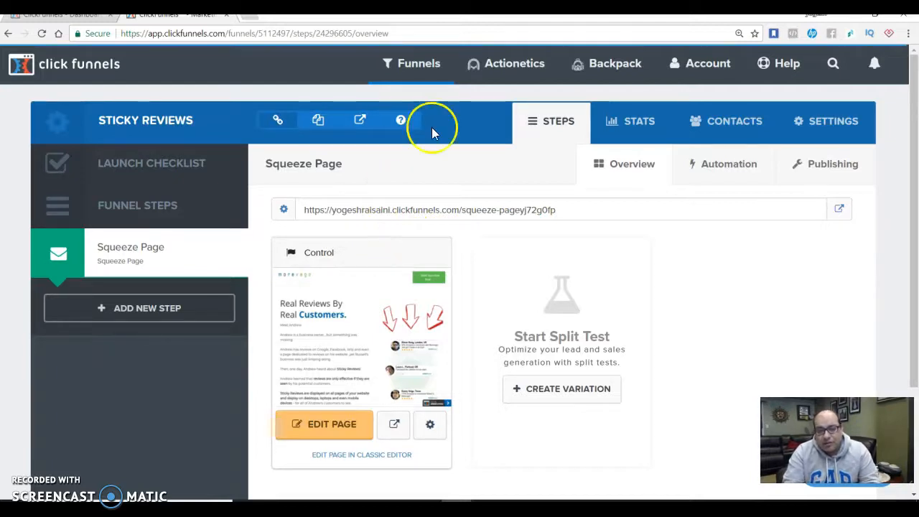
Return to the dashboard and reopen the steps of the Affiliate - Done For You funnel
left_click(406, 63)
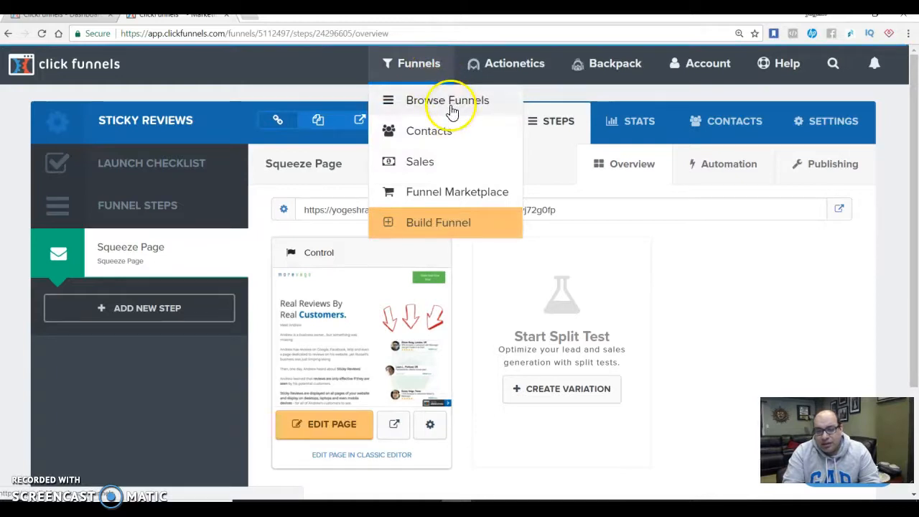
left_click(451, 105)
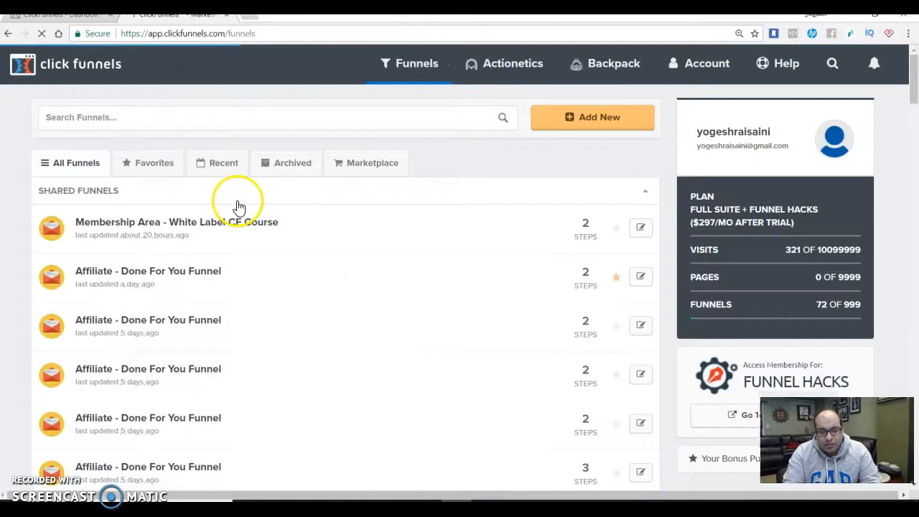
left_click(165, 163)
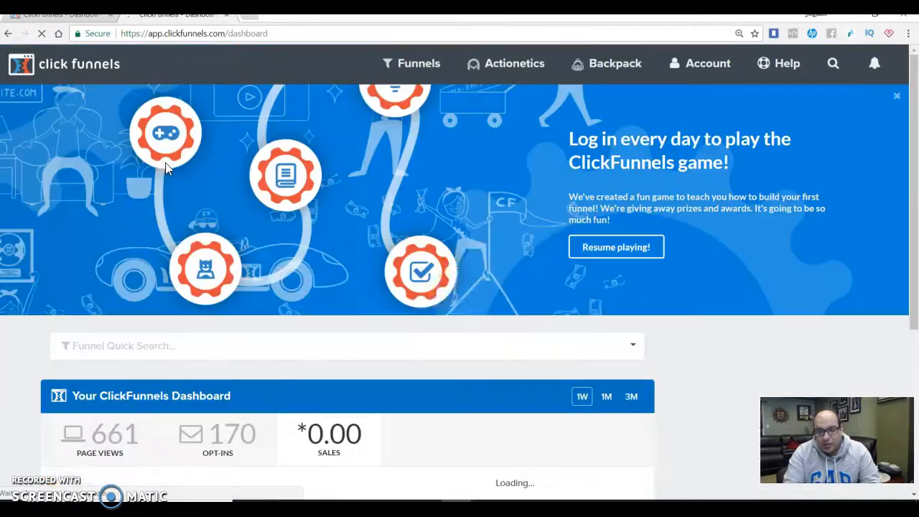
scroll(914, 284, "down", 2)
left_click(558, 361)
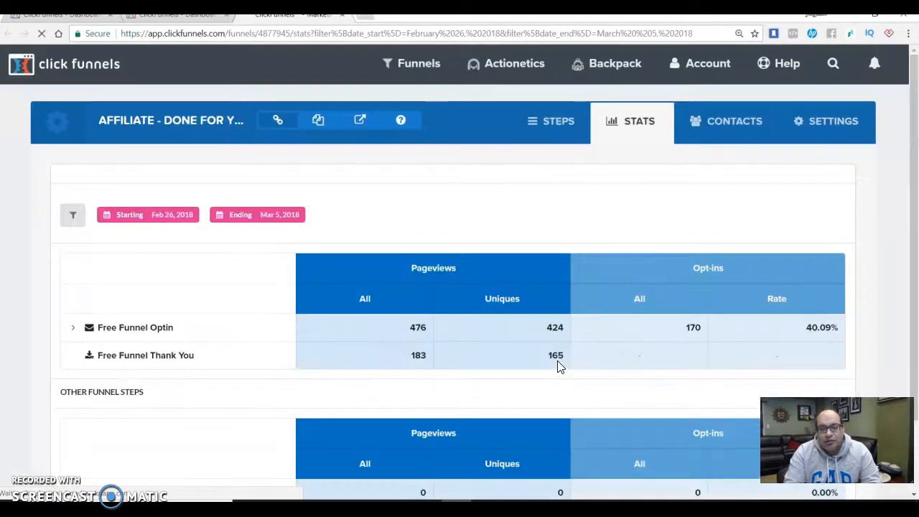
left_click(543, 140)
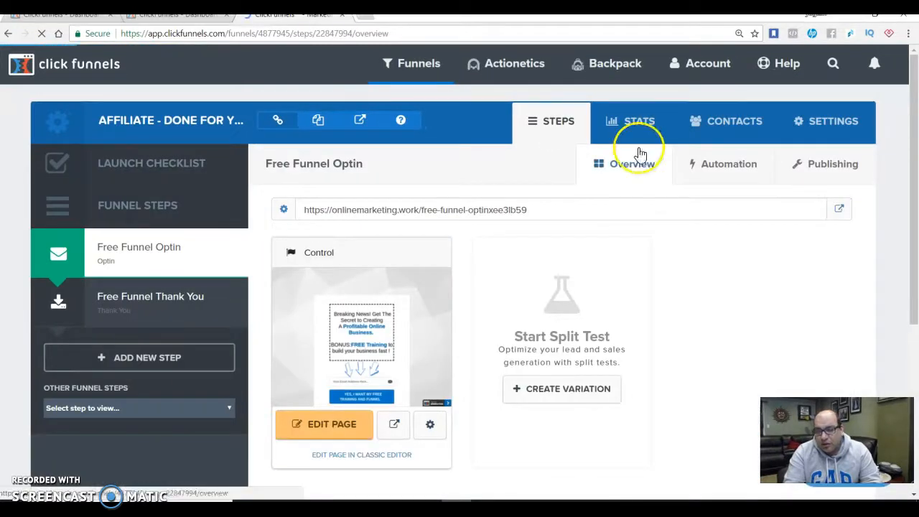
Open the account's domain settings and review the domains already connected
left_click(740, 63)
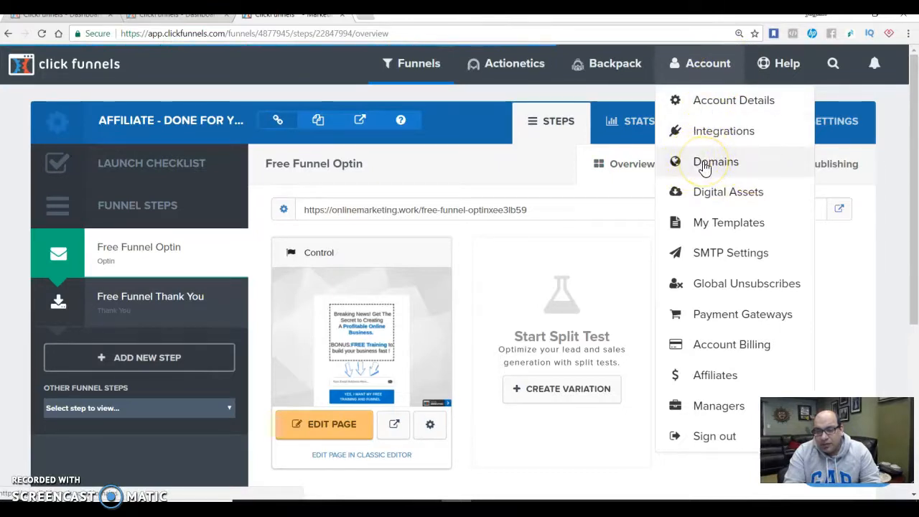
left_click(704, 164)
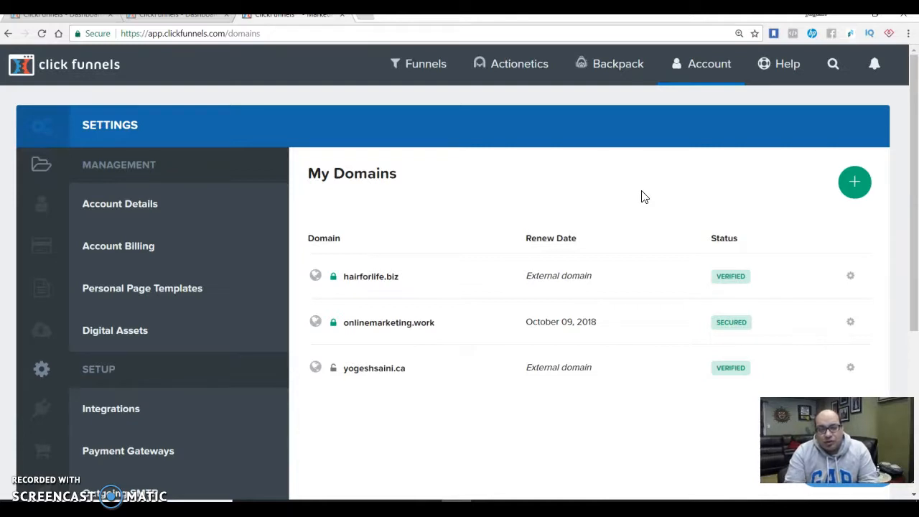
left_click(625, 191)
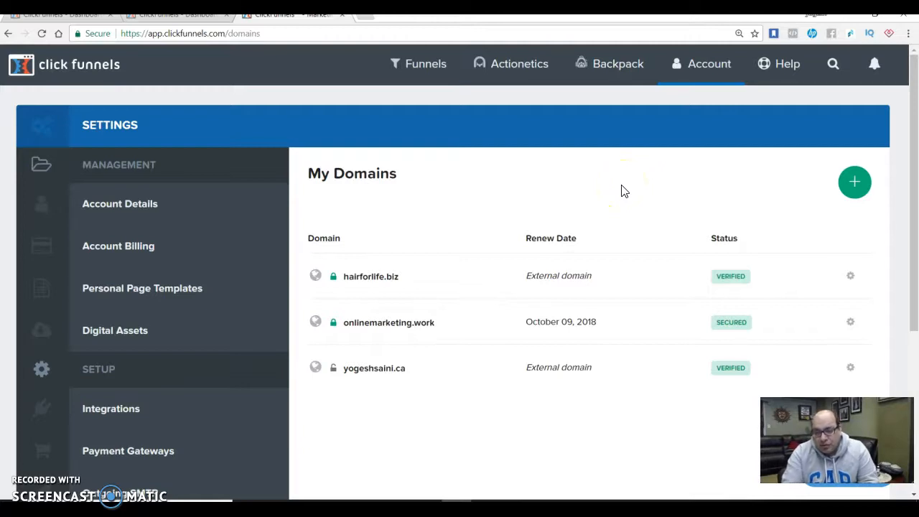
mouse_move(345, 370)
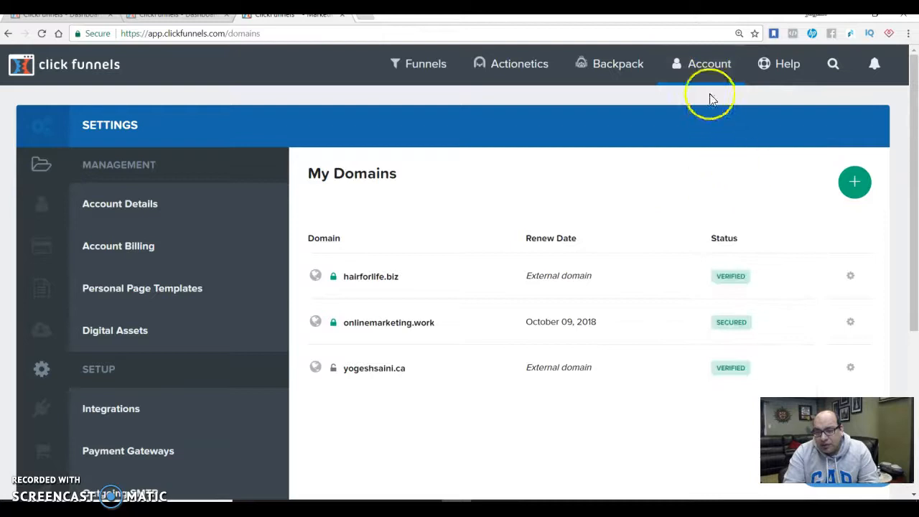
Start adding a new domain, choosing to register a new one instead of using an existing domain
mouse_move(709, 72)
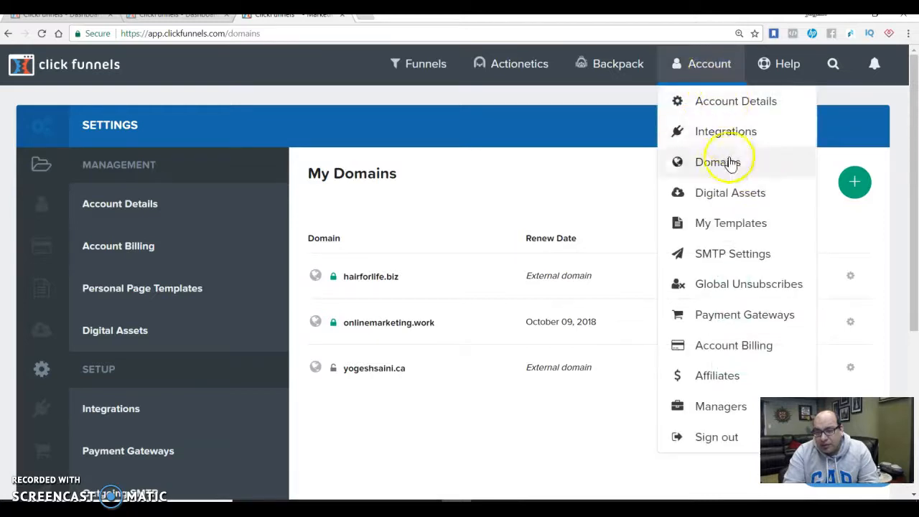
left_click(854, 187)
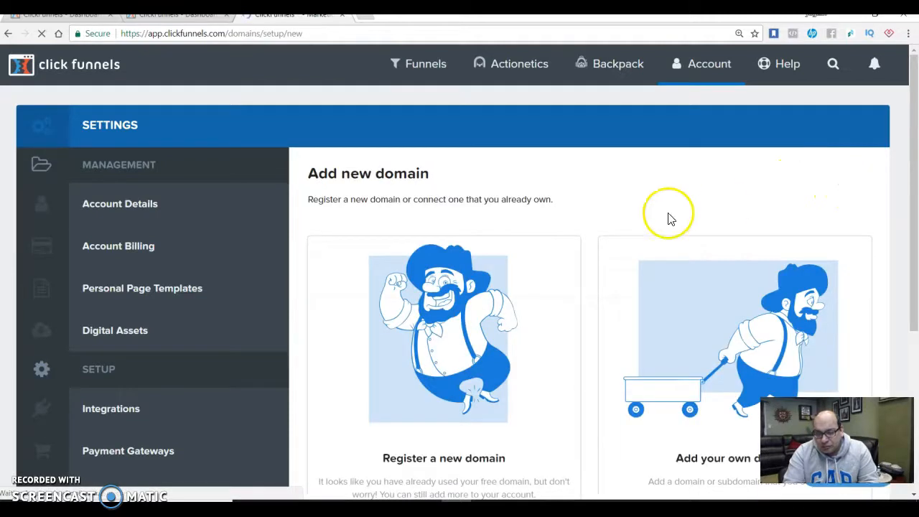
left_click_drag(915, 138, 912, 215)
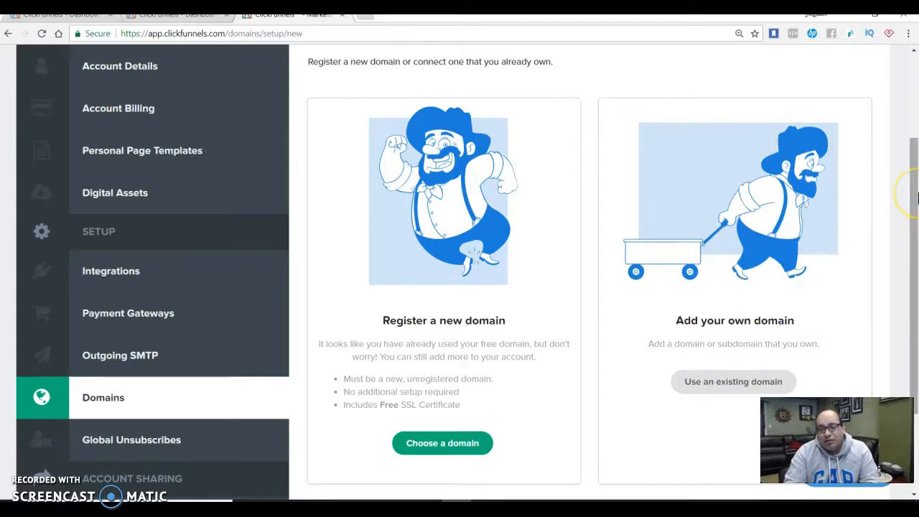
left_click_drag(918, 198, 917, 234)
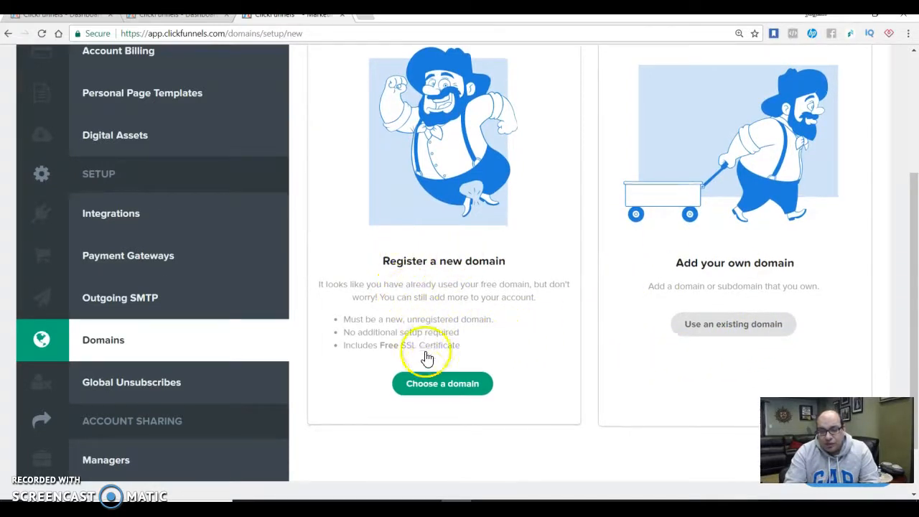
left_click(431, 389)
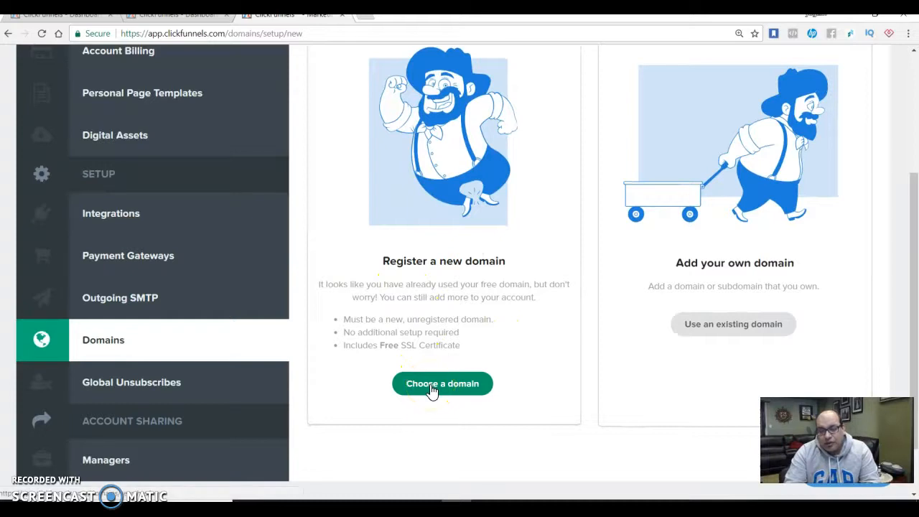
left_click(431, 389)
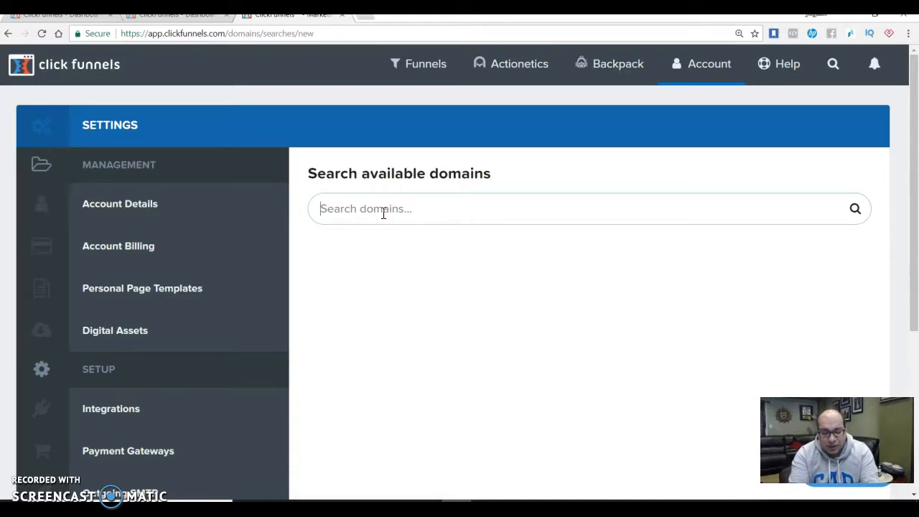
Search the available domains for "homebusiness" and look through the extensions offered
type("homebusiness")
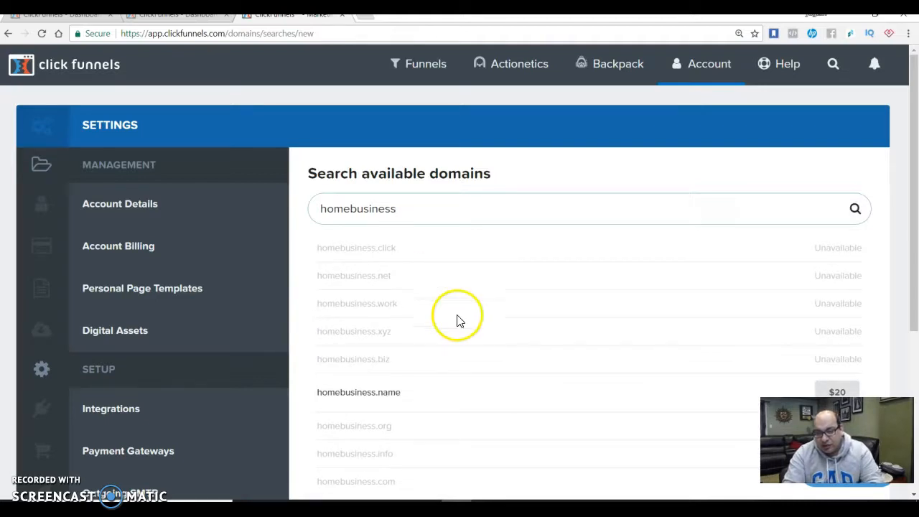
left_click_drag(916, 237, 916, 272)
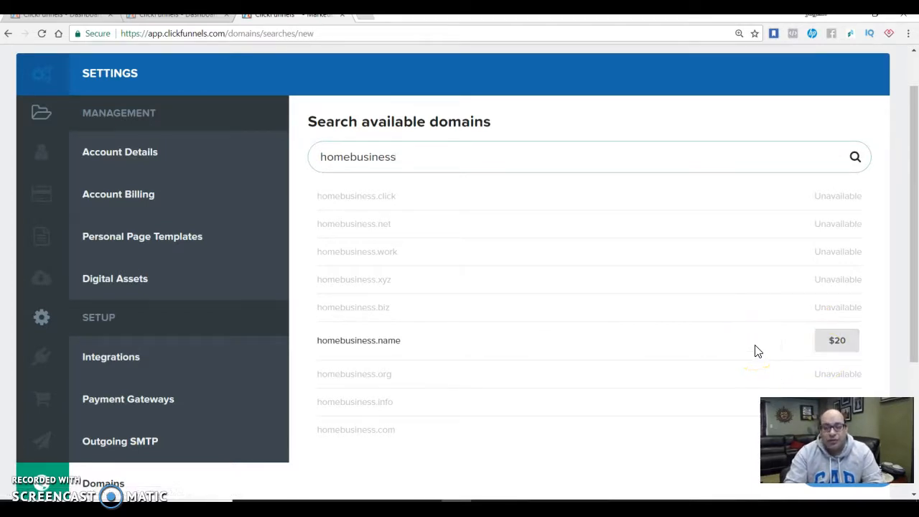
Replace the domain search term with "affiliatebusiness" to check which extensions are available
key("BackSpace")
key("BackSpace")
key("BackSpace")
key("BackSpace")
key("BackSpace")
key("BackSpace")
key("BackSpace")
key("BackSpace")
key("BackSpace")
key("BackSpace")
key("BackSpace")
key("BackSpace")
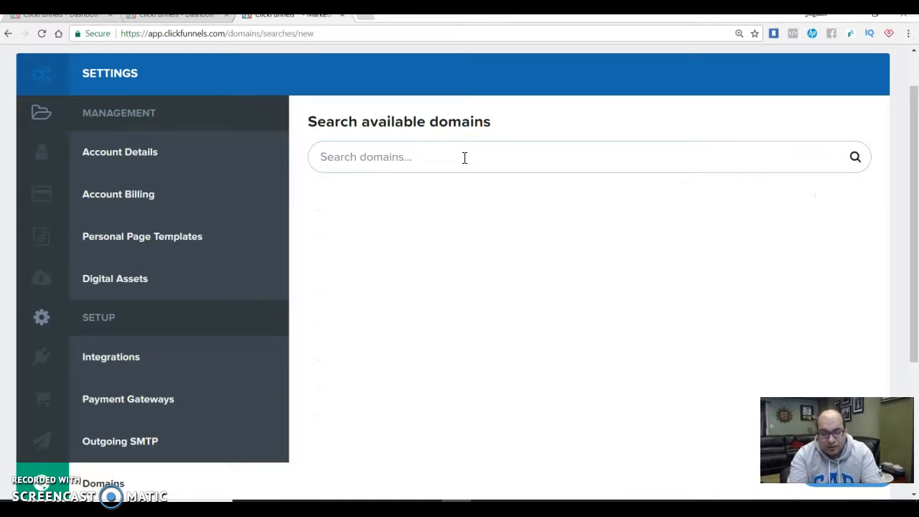
type("affil")
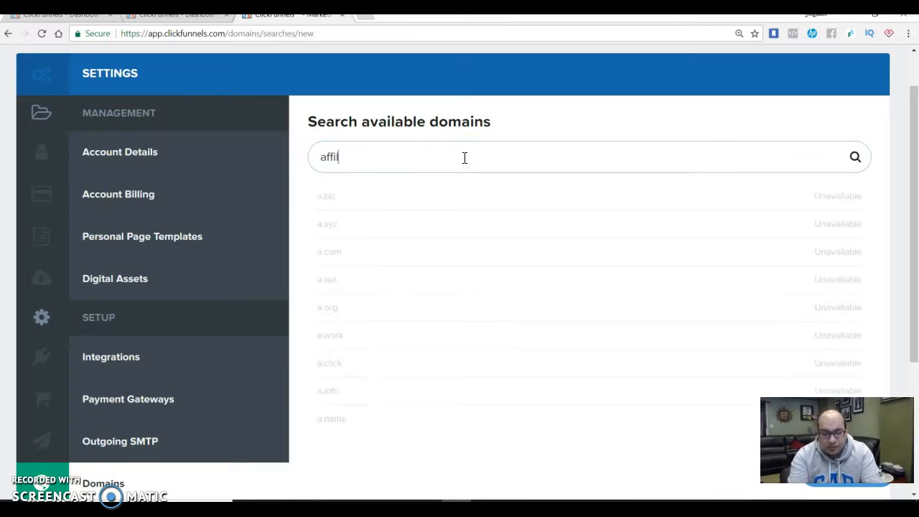
type("iatebusi")
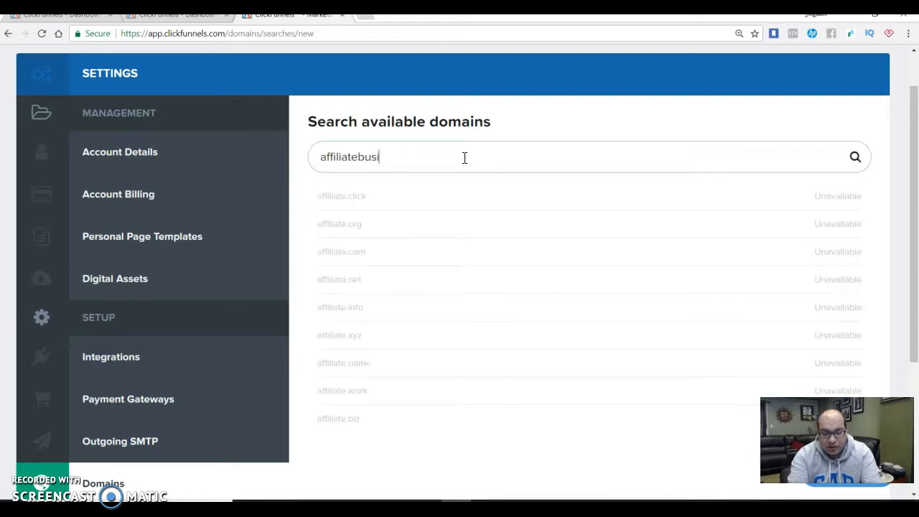
type("ness")
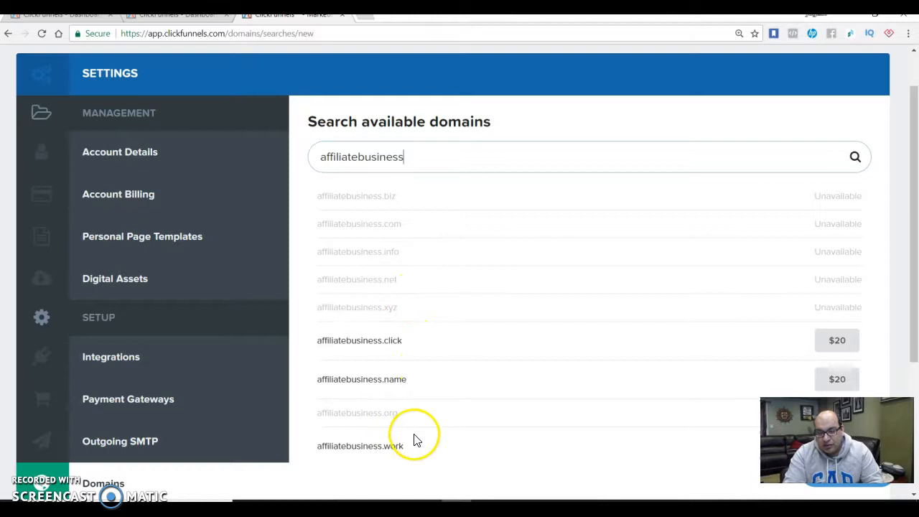
Search the available domains for "passiveincome" instead and look through the extensions and prices
key("BackSpace")
key("BackSpace")
key("BackSpace")
key("BackSpace")
key("BackSpace")
key("BackSpace")
key("BackSpace")
key("BackSpace")
key("BackSpace")
key("BackSpace")
key("BackSpace")
key("BackSpace")
key("BackSpace")
key("BackSpace")
key("BackSpace")
key("BackSpace")
key("BackSpace")
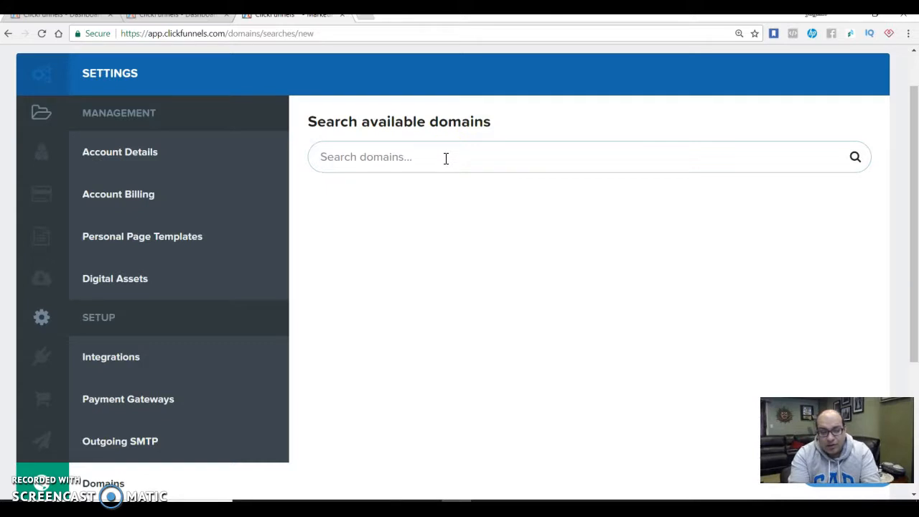
type("p")
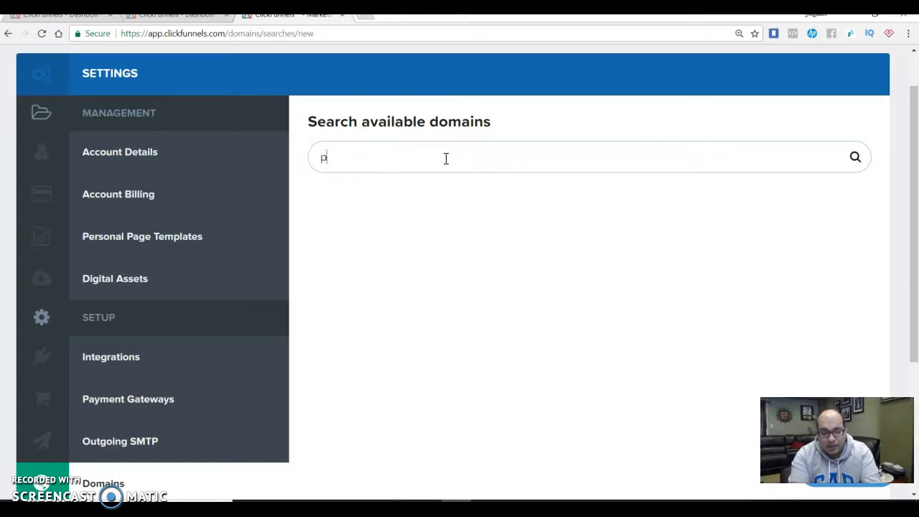
type("assiveincome")
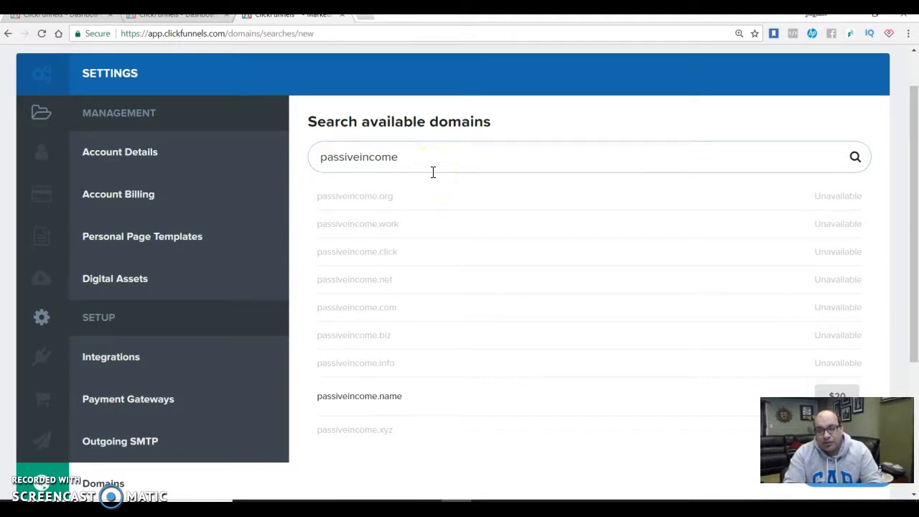
left_click_drag(914, 165, 916, 228)
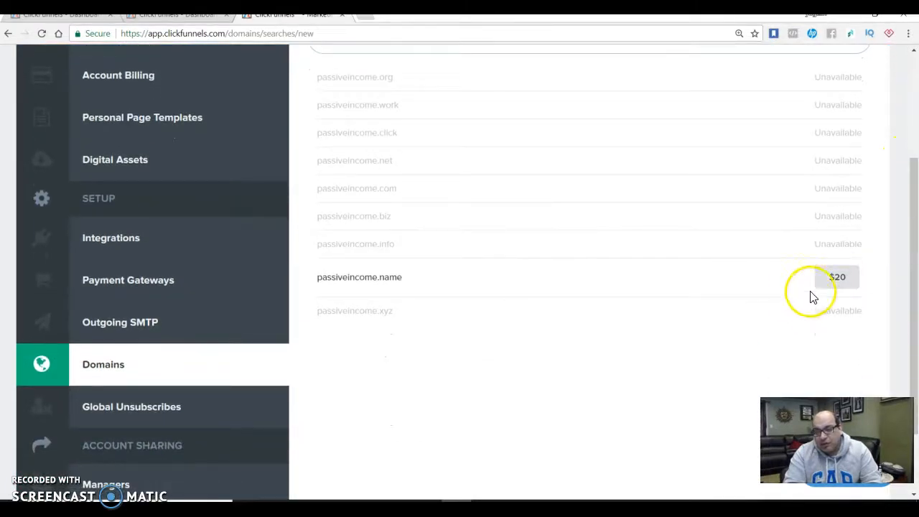
Leave the domain search for the account's domains list and check the renew date and status of onlinemarketing.work
left_click_drag(914, 263, 916, 174)
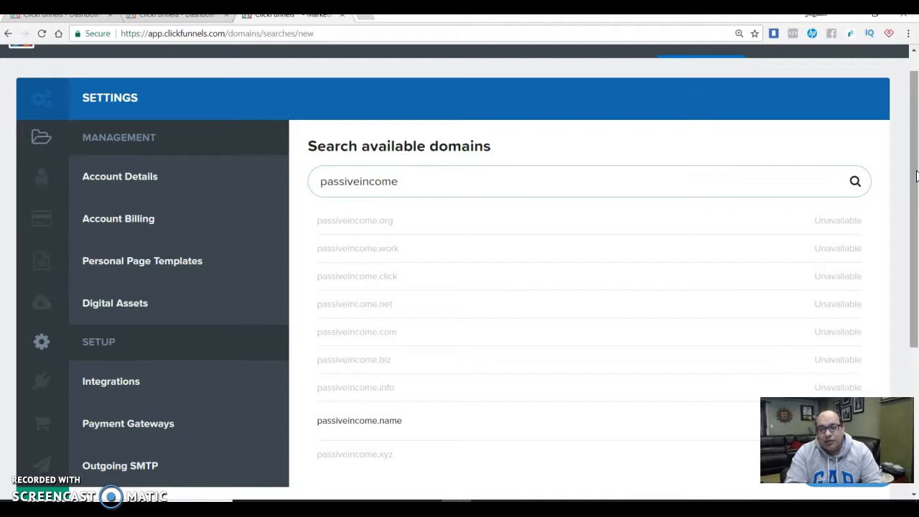
scroll(913, 172, "up", 1)
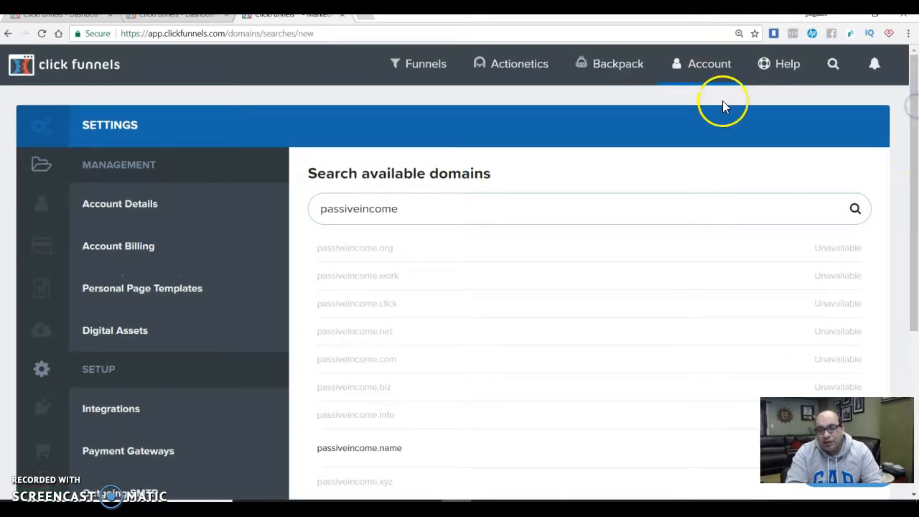
left_click(708, 64)
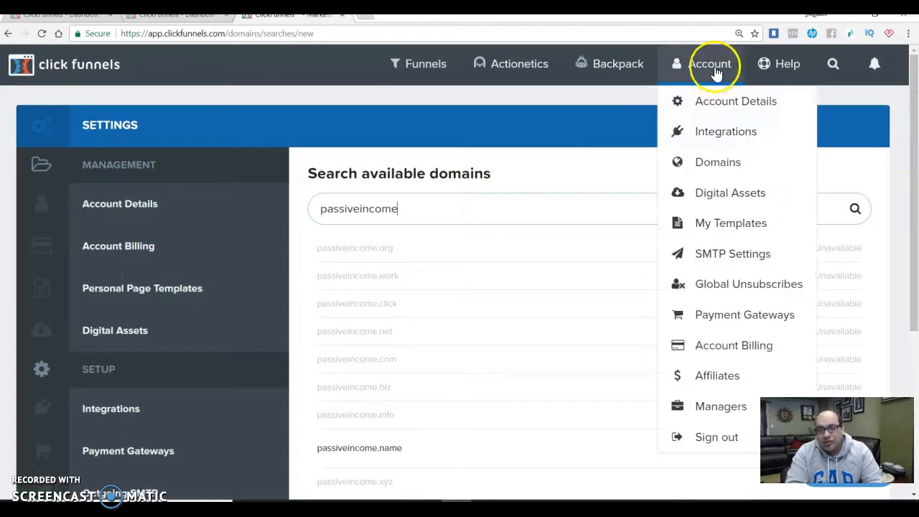
left_click(713, 175)
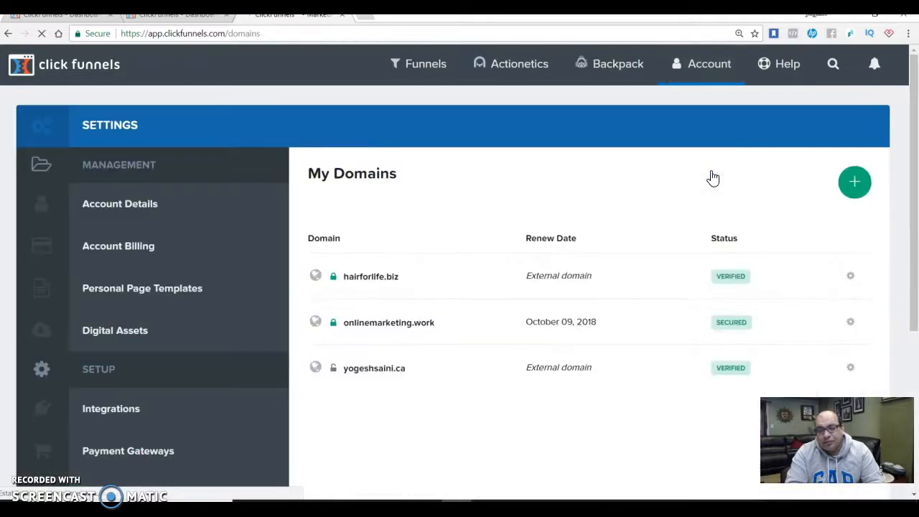
left_click(560, 195)
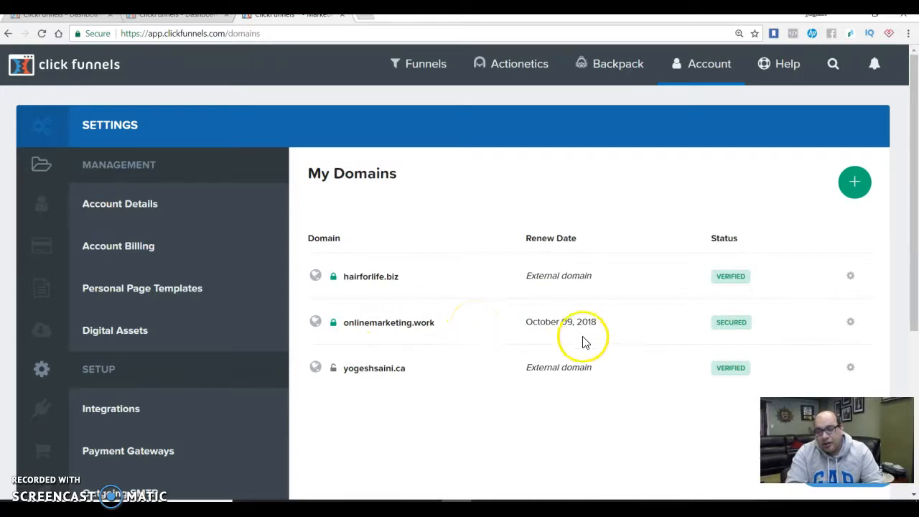
mouse_move(732, 325)
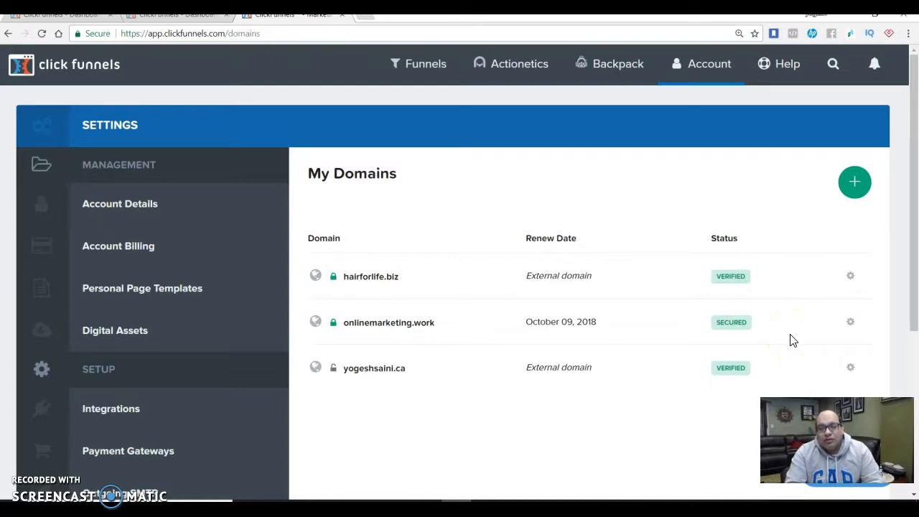
Open the settings of the onlinemarketing.work domain and look through its default page, error page, zone records and SSL options
left_click(852, 323)
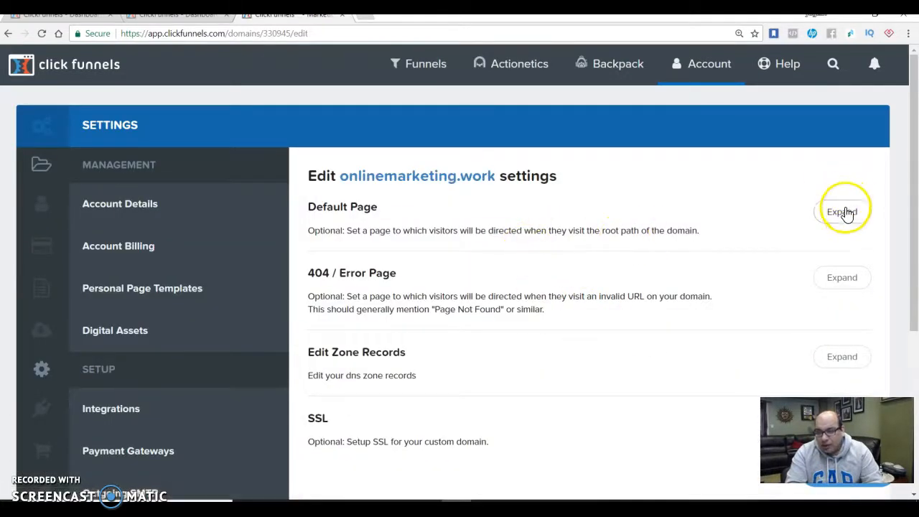
left_click_drag(917, 193, 916, 226)
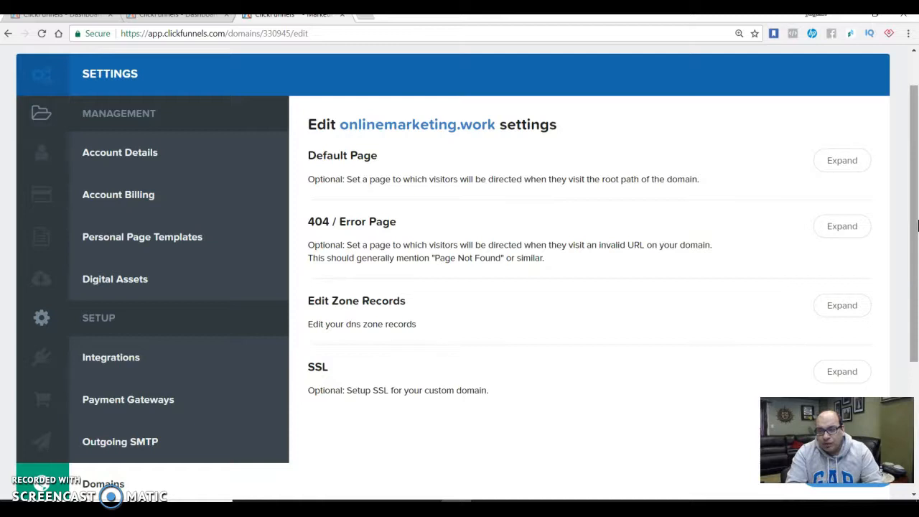
left_click_drag(917, 226, 914, 174)
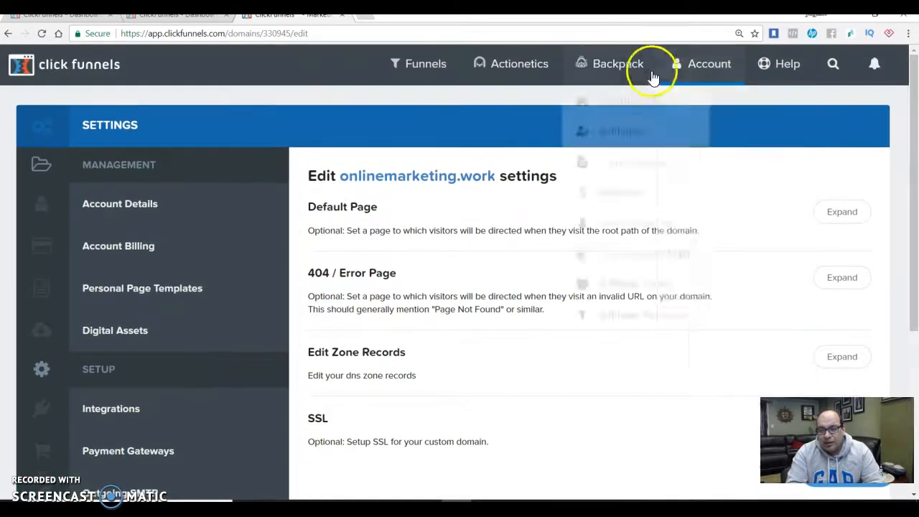
Return from the onlinemarketing.work settings to the list of the account's domains
mouse_move(521, 72)
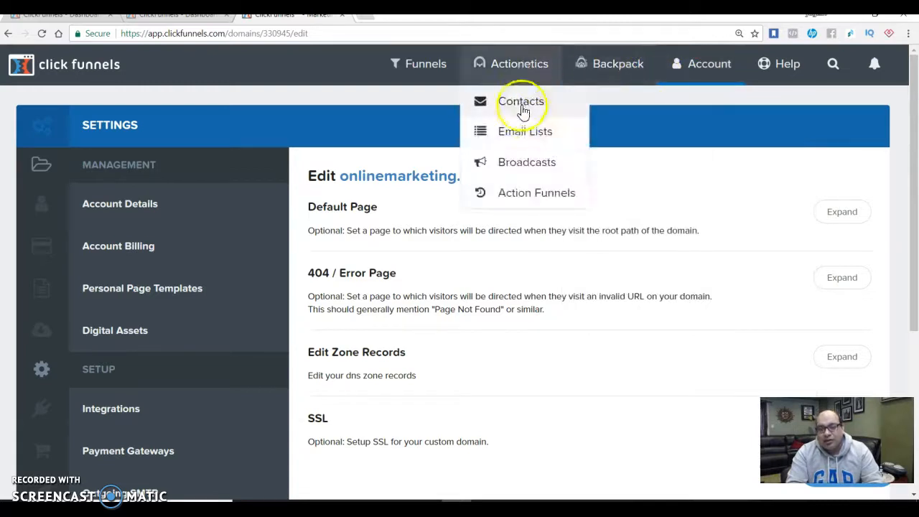
mouse_move(726, 72)
left_click(736, 167)
left_click(608, 197)
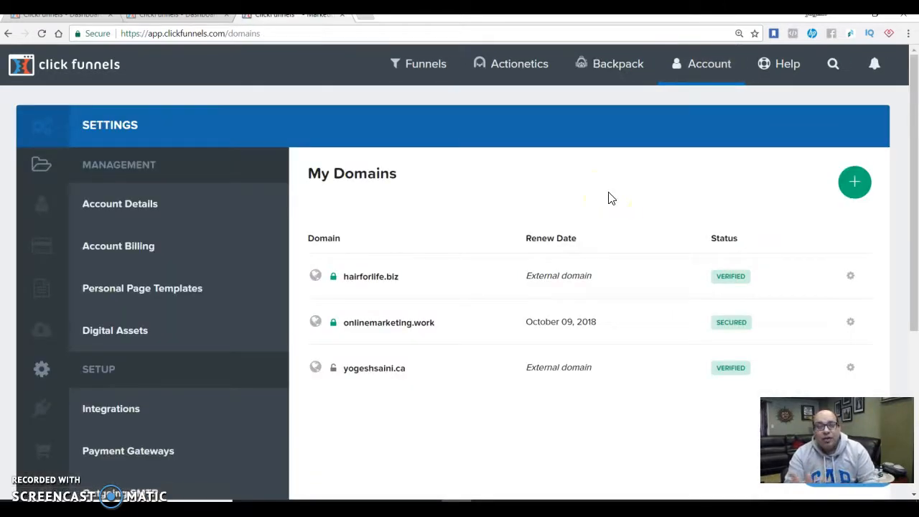